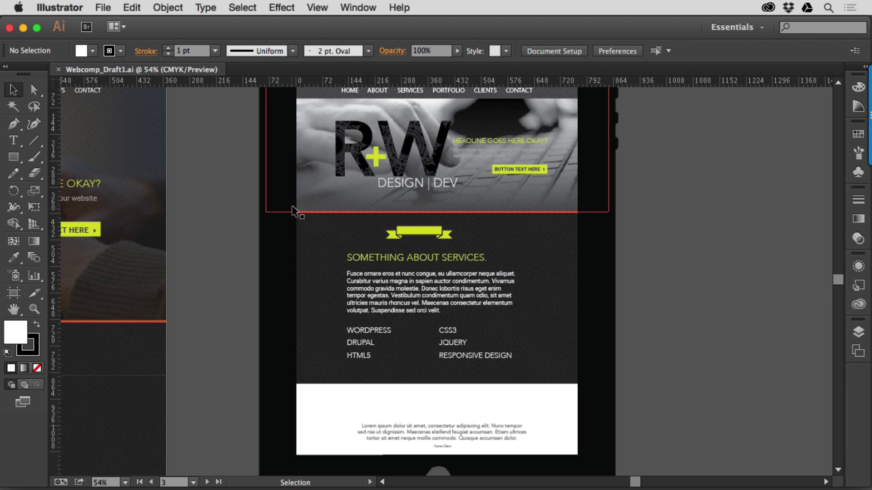
- Zoom into the services section and select the yellow ribbon group
key(z)
drag(301, 193, 598, 313)
key(v)
click(341, 227)
drag(342, 227, 250, 232)
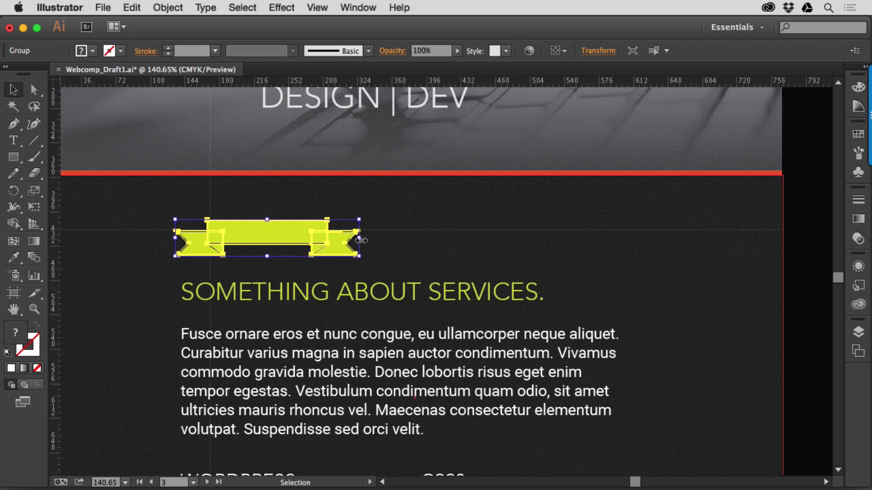
- Trial-stretch the ribbon wider, then undo it back to its original width
drag(363, 239, 640, 239)
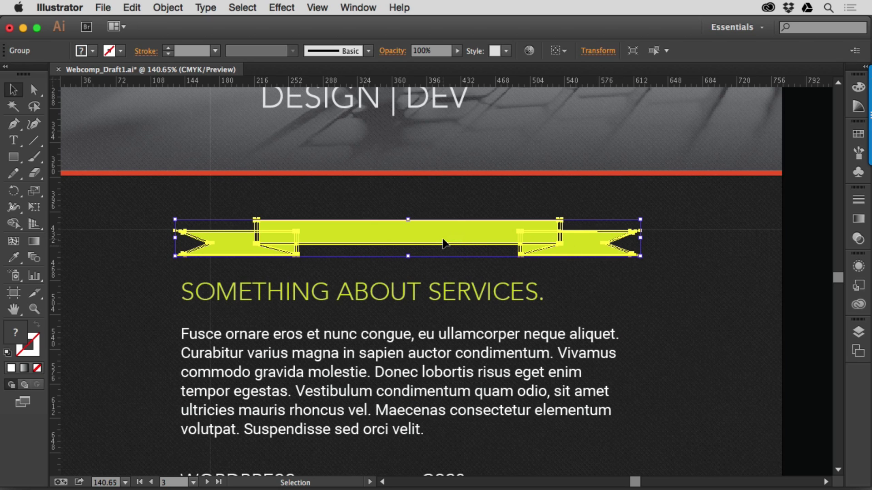
key(a)
key(ctrl+z)
key(v)
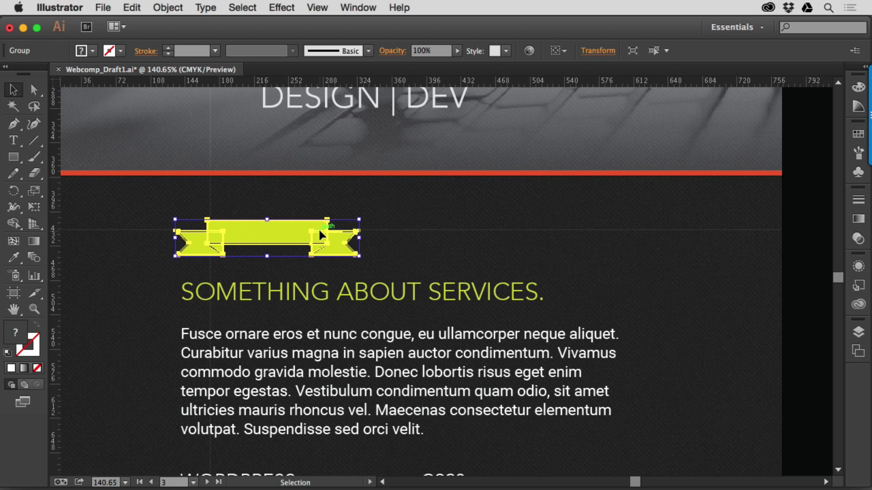
double_click(271, 231)
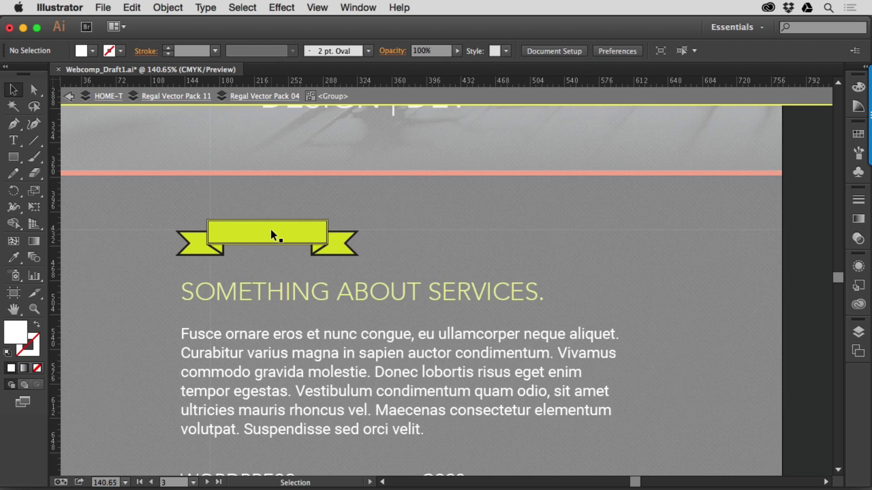
key(a)
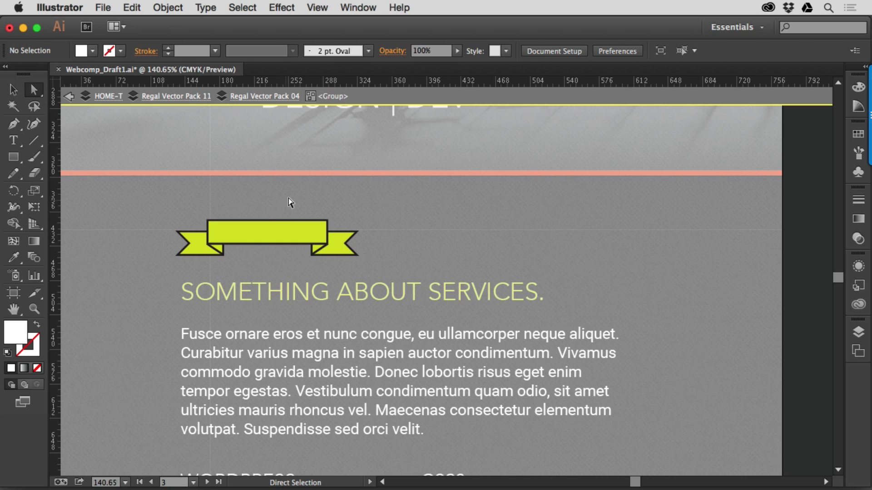
drag(291, 201, 402, 279)
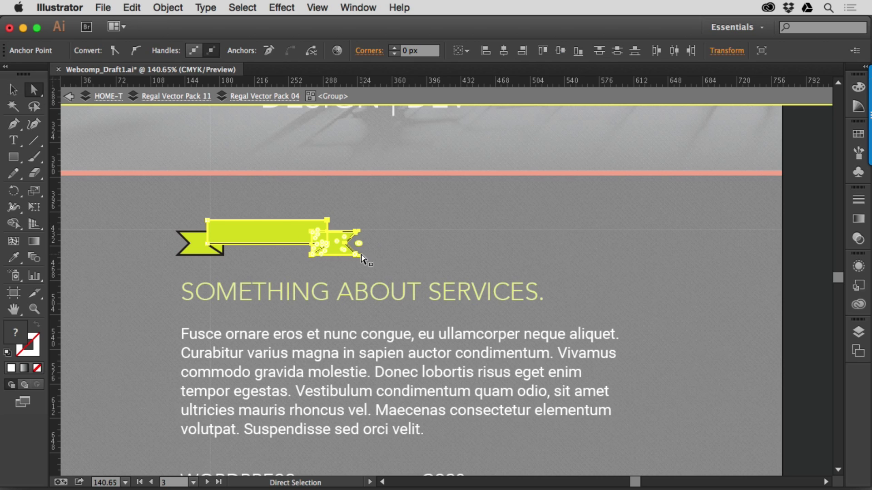
key(v)
key(a)
drag(359, 256, 629, 261)
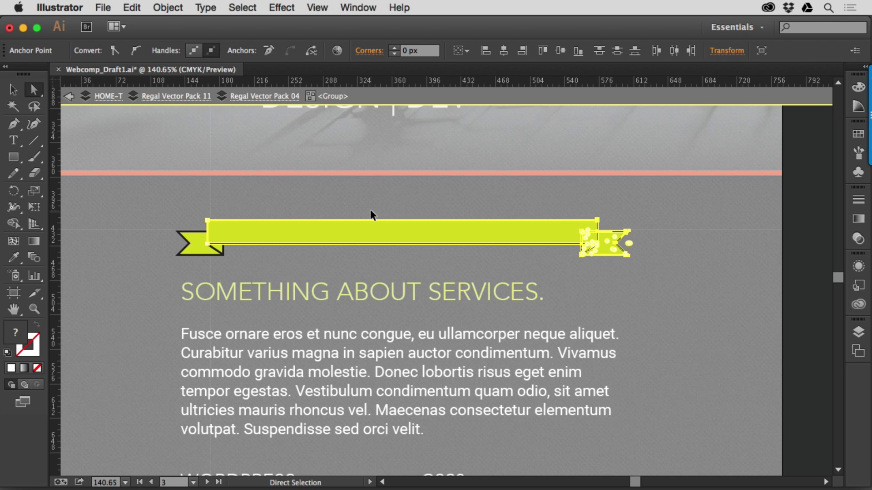
key(super+z)
key(v)
double_click(282, 194)
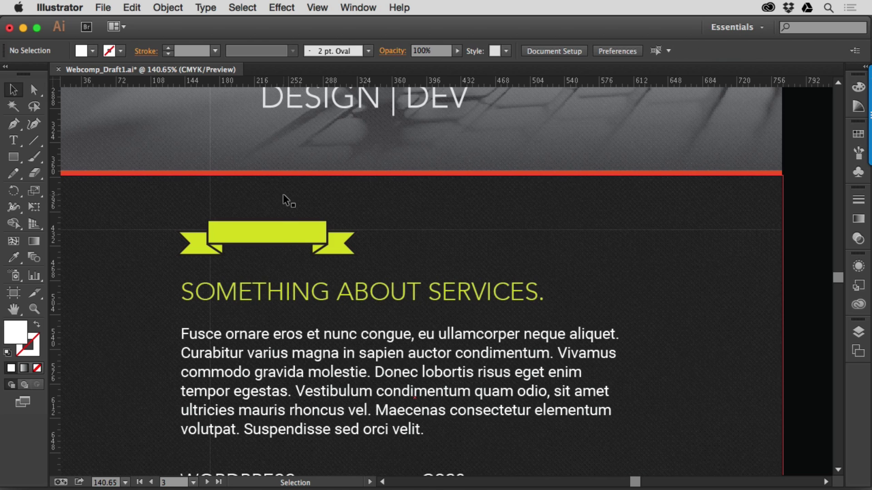
- Select the ribbon group and bring up the Symbols panel
click(280, 233)
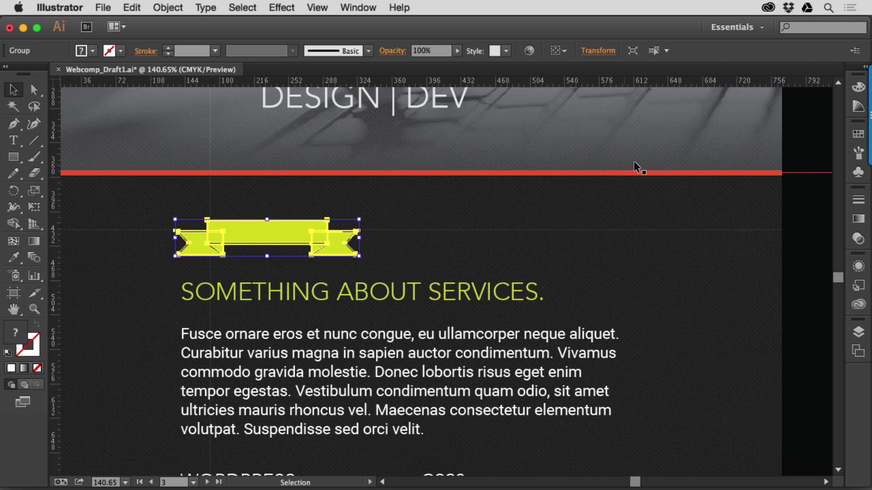
click(858, 172)
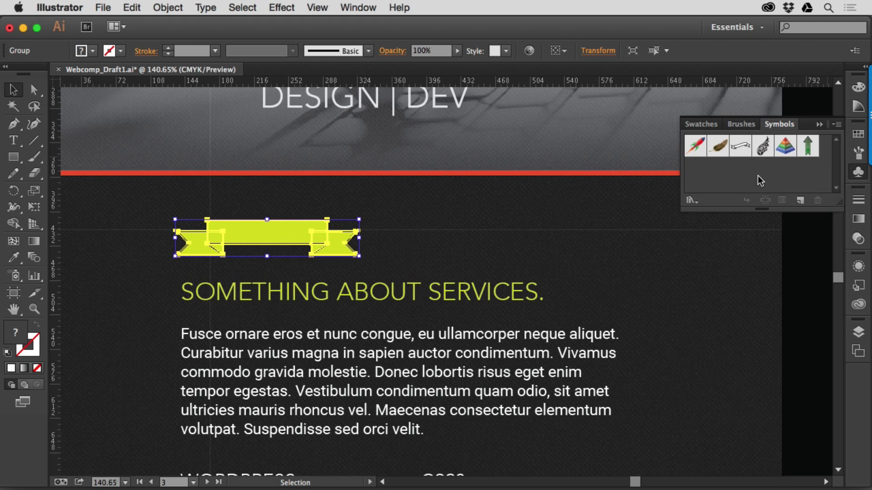
- Define a Movie Clip symbol named 'Banner' with 9-slice guides and Align to Pixel Grid enabled
click(800, 201)
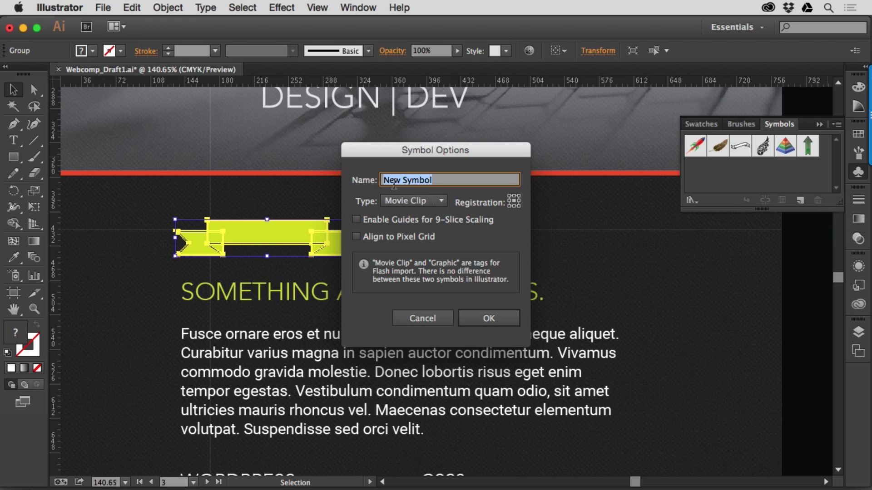
text(BANNER)
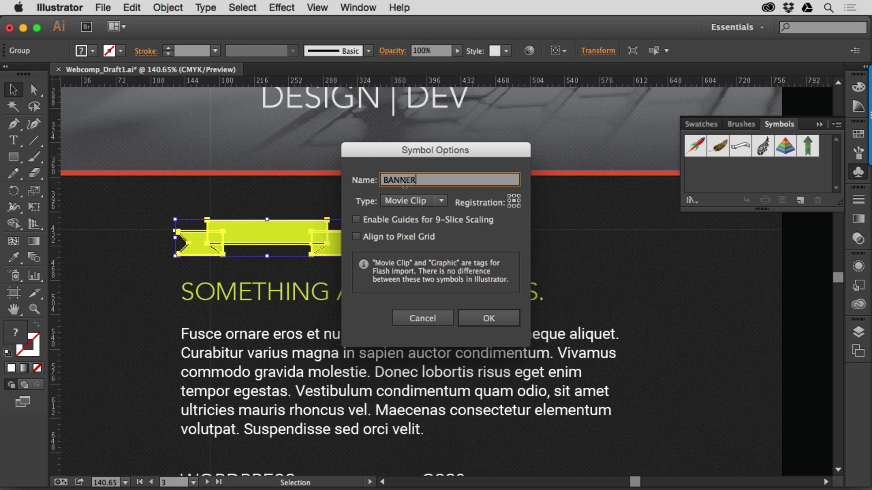
double_click(404, 180)
text(Banner)
click(392, 200)
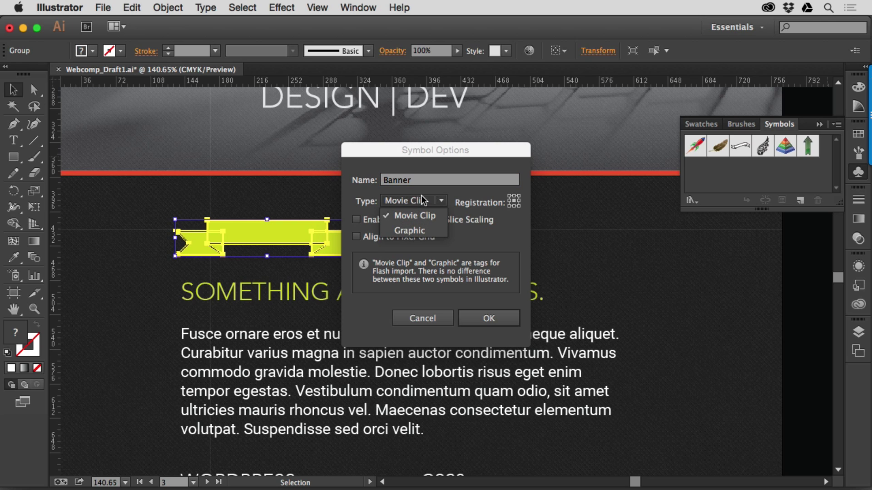
click(439, 195)
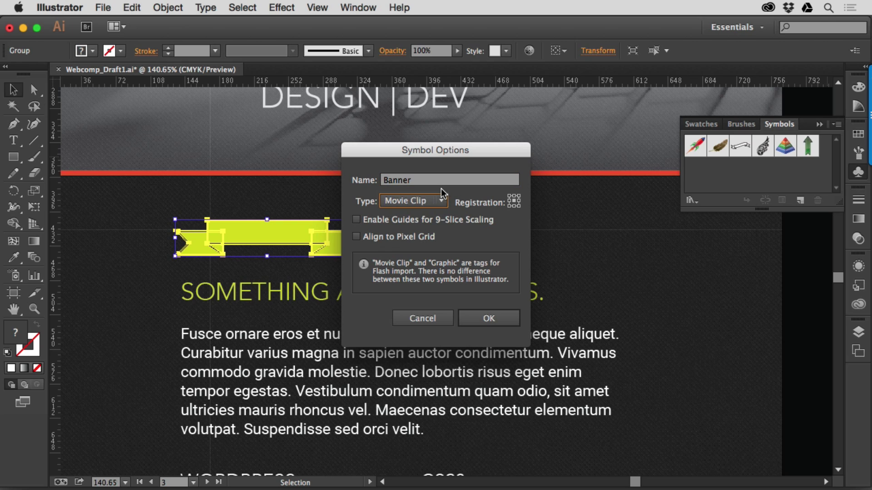
click(356, 221)
click(356, 237)
- Save the Banner symbol and drag two test Banner instances onto the artboard
click(486, 317)
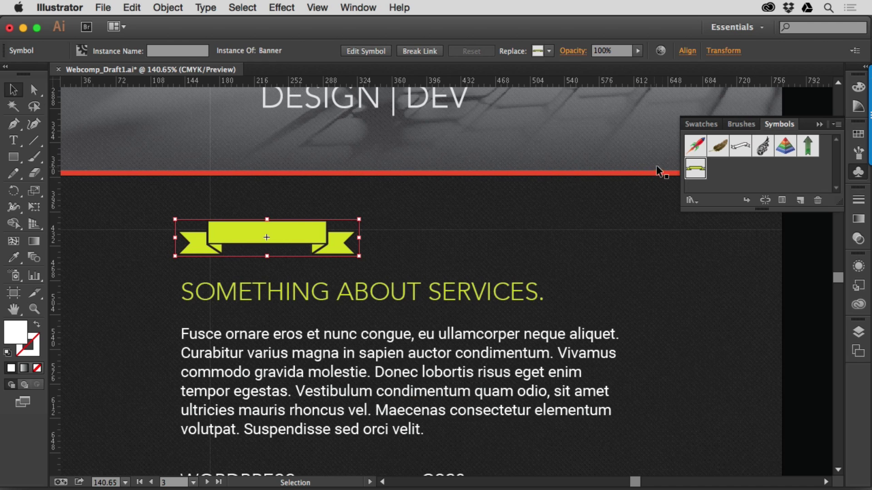
drag(694, 167, 492, 148)
drag(694, 168, 586, 230)
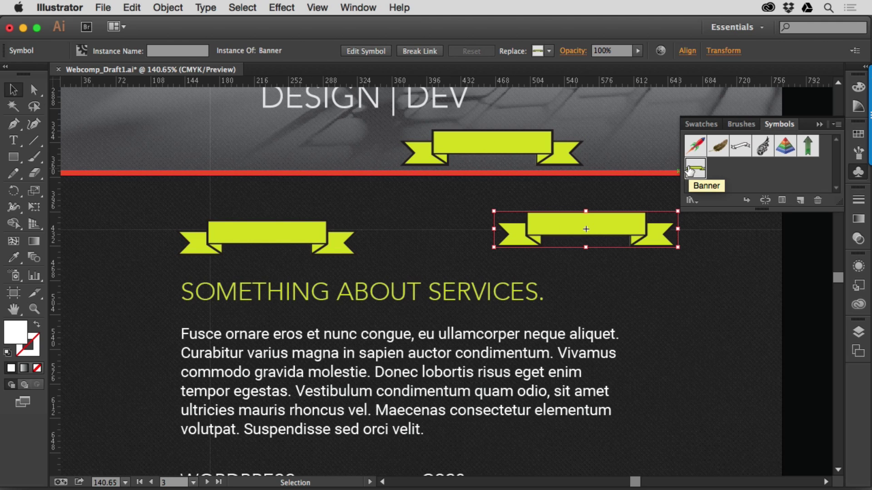
- Delete both test Banner copies and select the original Banner instance
key(Delete)
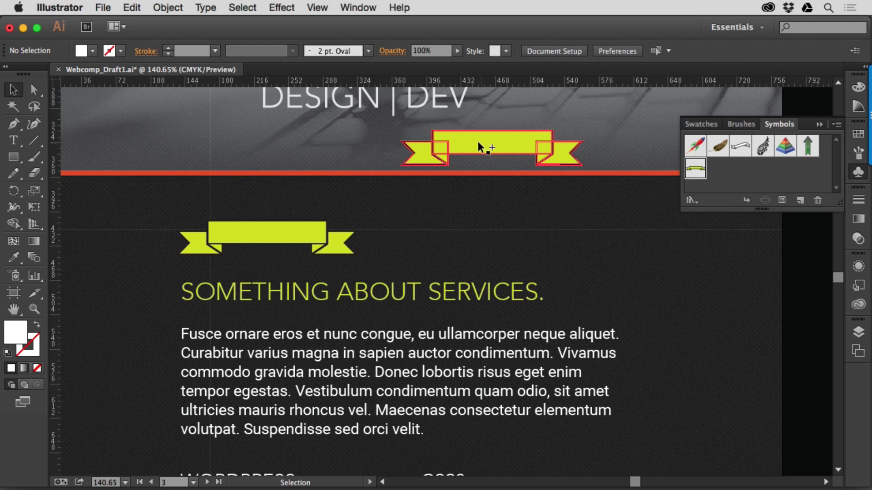
click(468, 136)
key(Delete)
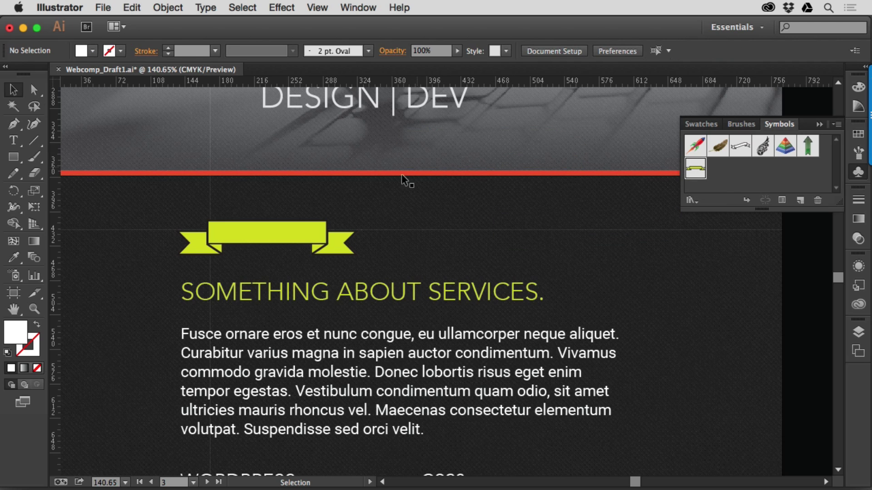
click(277, 238)
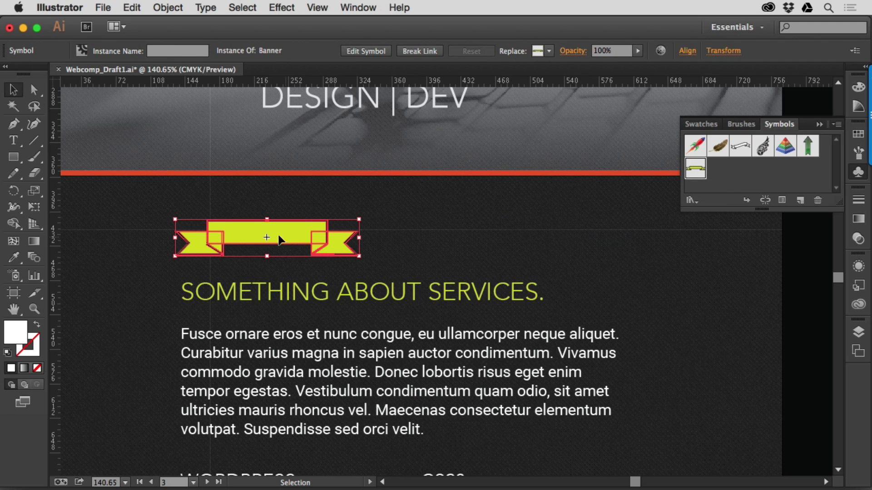
- Enter editing mode for the Banner symbol and zoom in on the ribbon
double_click(242, 233)
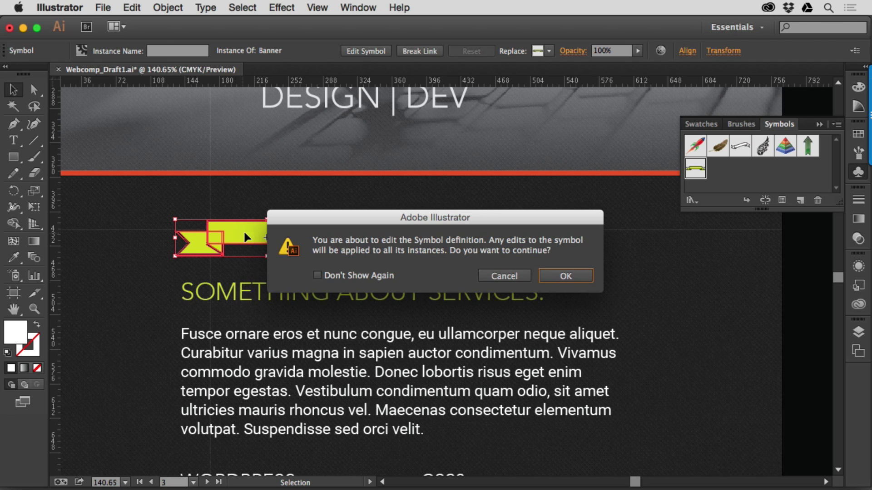
click(562, 275)
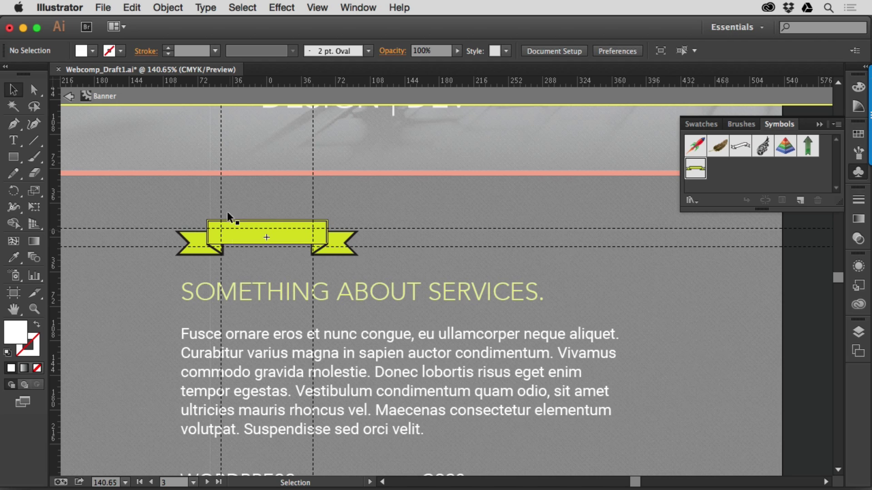
key(z)
drag(163, 200, 391, 313)
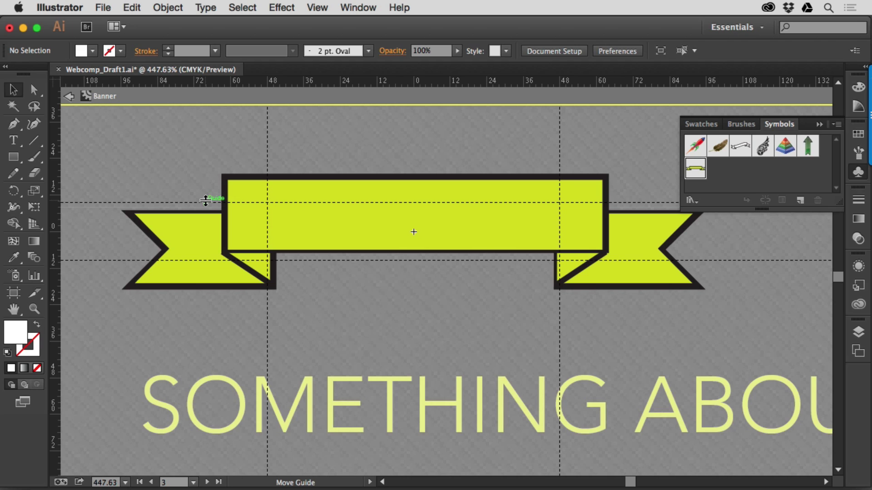
- Move the 9-slice guides to the central band's top and bottom edges and the folds
drag(205, 200, 205, 180)
mouse_move(185, 260)
mouse_down()
mouse_move(185, 238)
mouse_move(185, 245)
mouse_up()
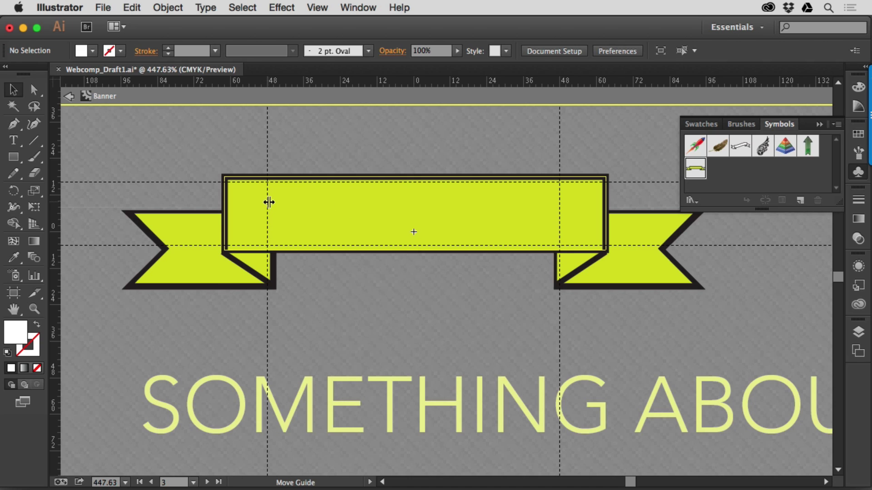
drag(269, 199, 282, 201)
drag(559, 211, 549, 218)
drag(363, 246, 363, 245)
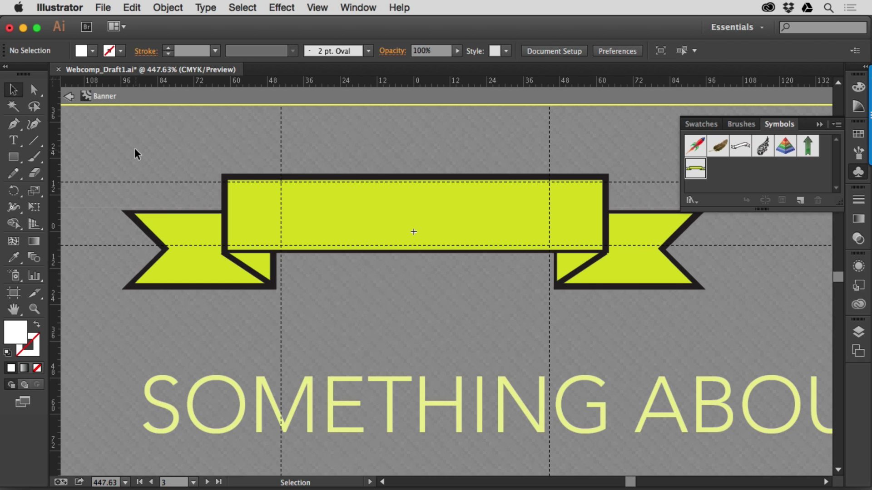
- Exit symbol editing, zoom to 100%, and select the Banner instance above services
double_click(96, 124)
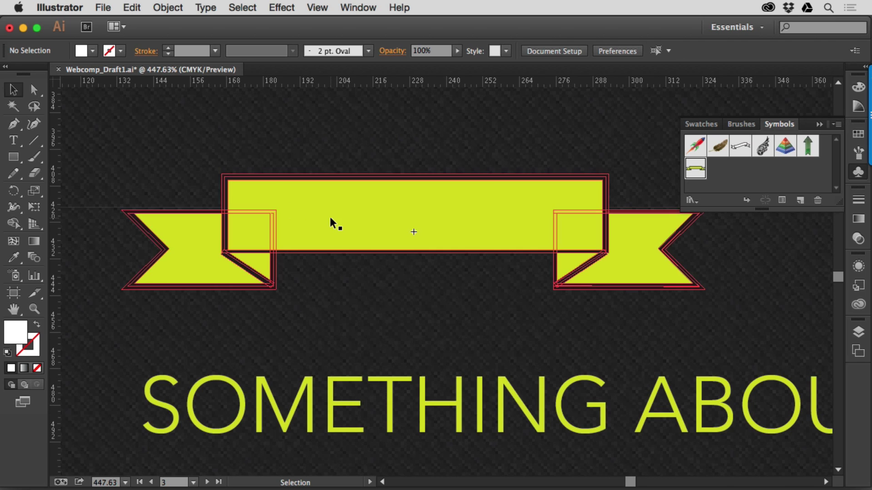
key(super+1)
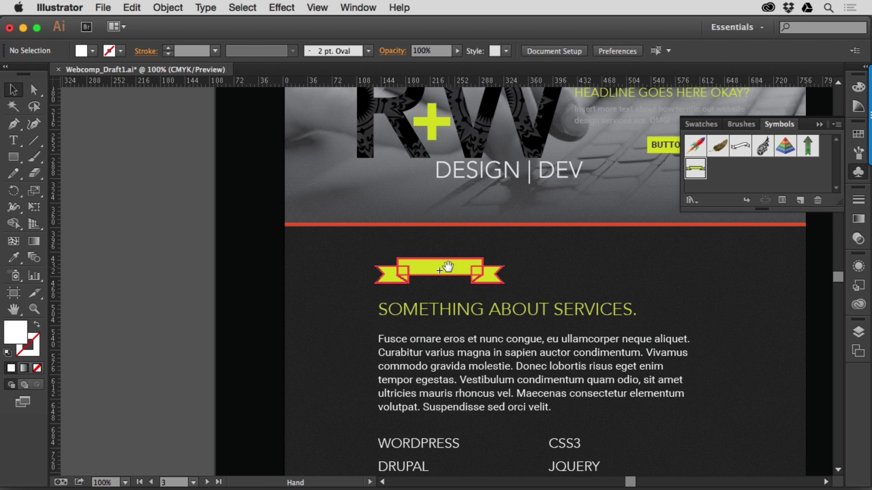
drag(449, 271, 275, 217)
click(275, 217)
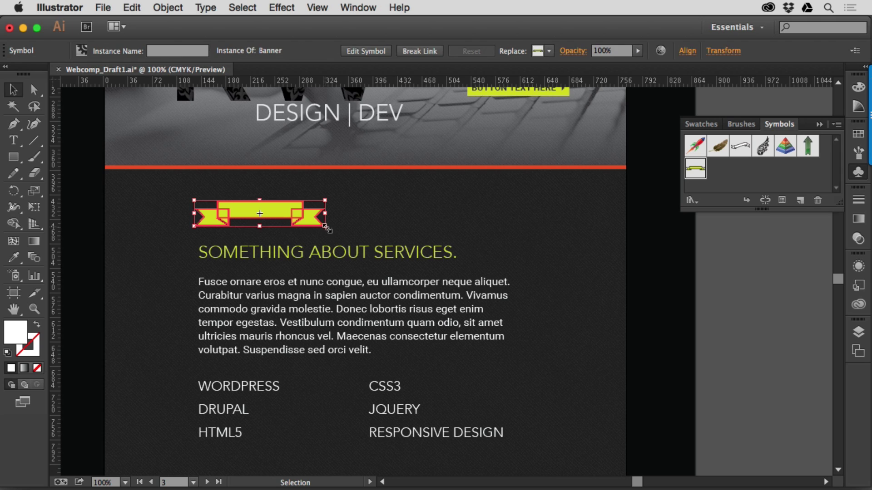
- Stretch the Banner wider, then test a taller stretch and undo it
drag(325, 214, 594, 227)
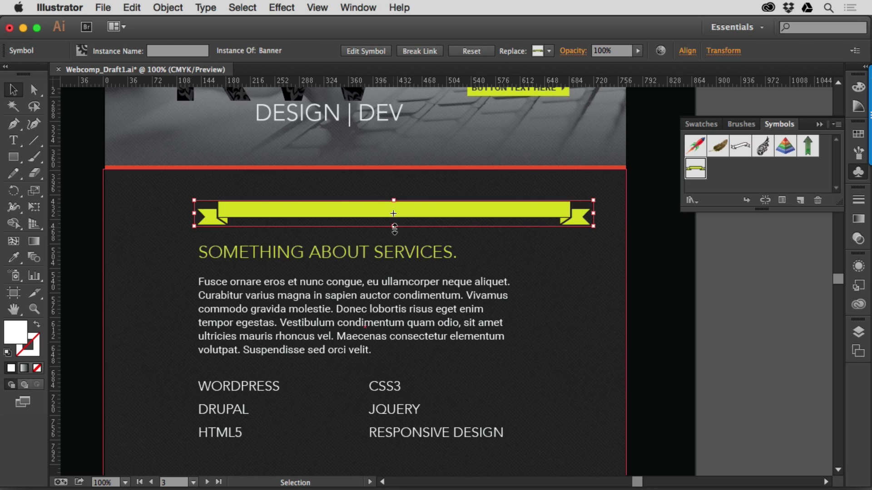
drag(394, 227, 395, 298)
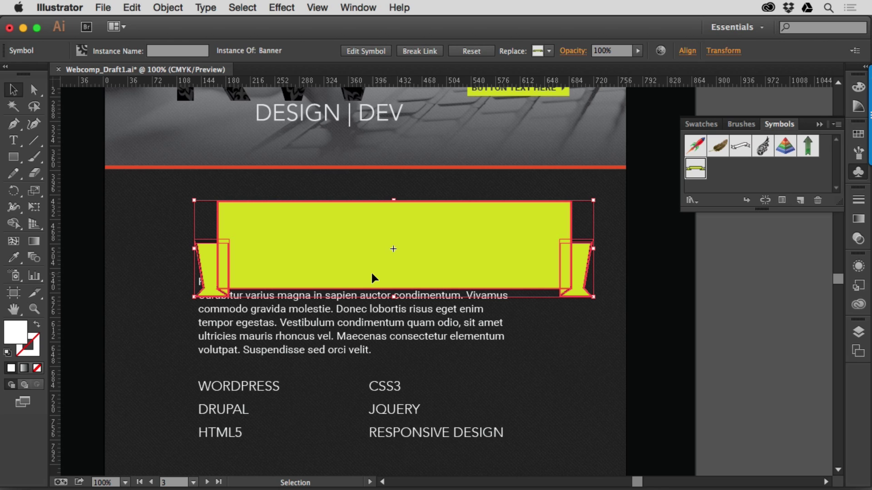
key(super+z)
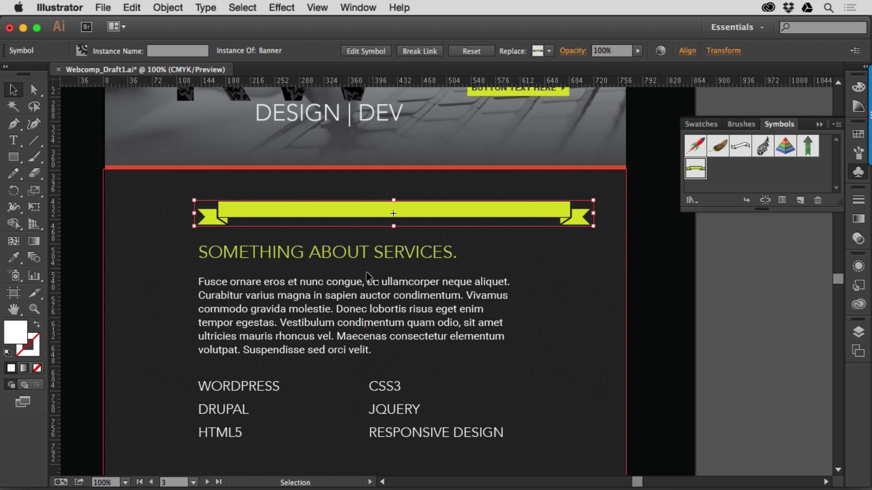
- Reopen the Banner symbol, zoom in, and raise the lower slice guide near the band's top edge
double_click(268, 218)
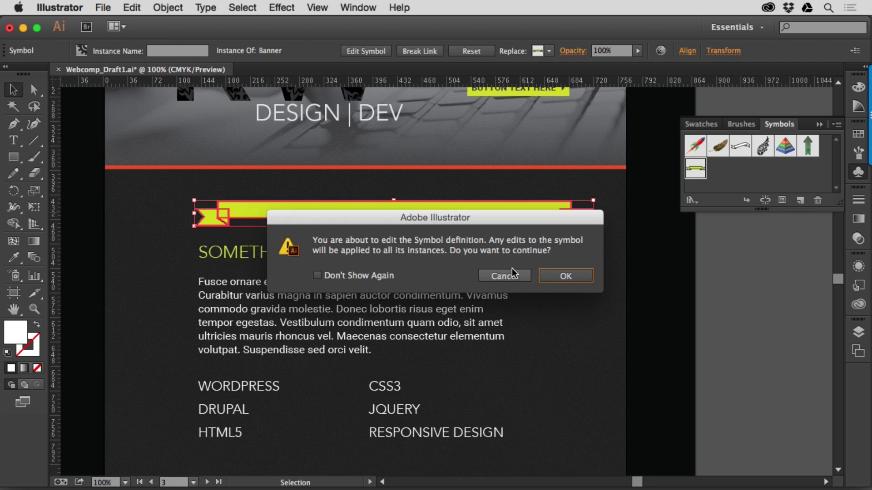
click(570, 279)
key(super+space)
drag(345, 194, 472, 247)
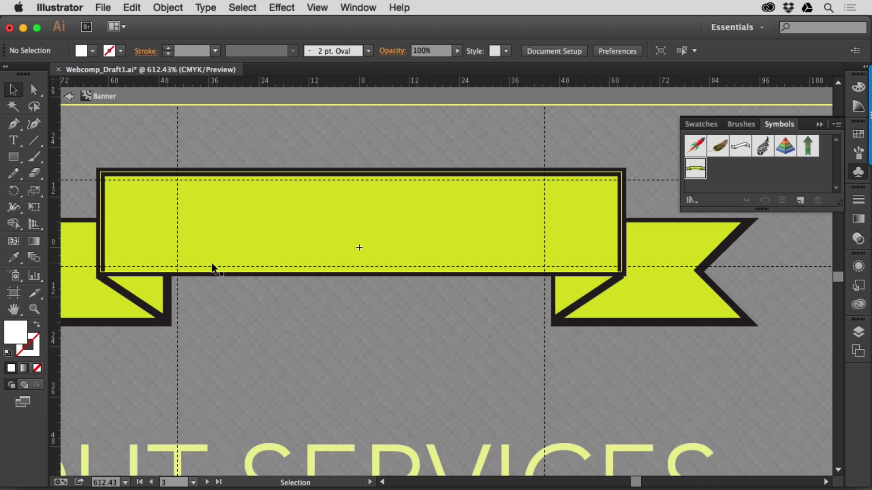
drag(211, 267, 198, 211)
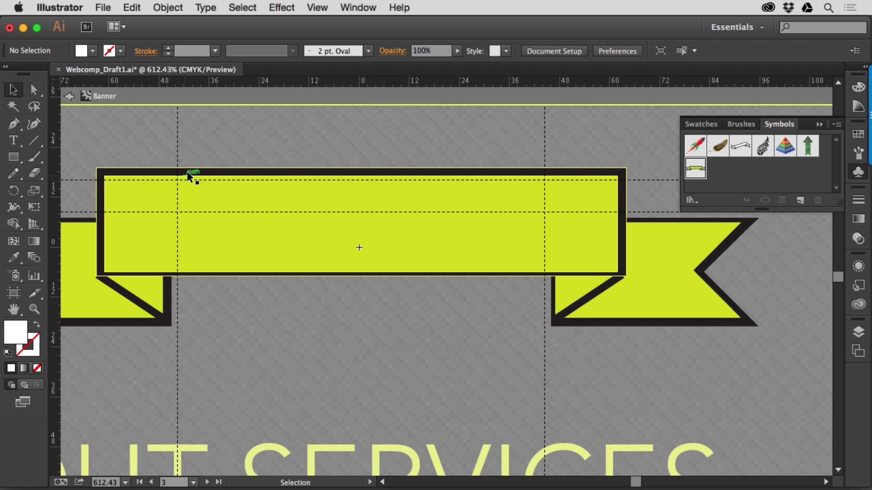
- Leave symbol editing, zoom to 100%, and select the Banner instance
double_click(198, 146)
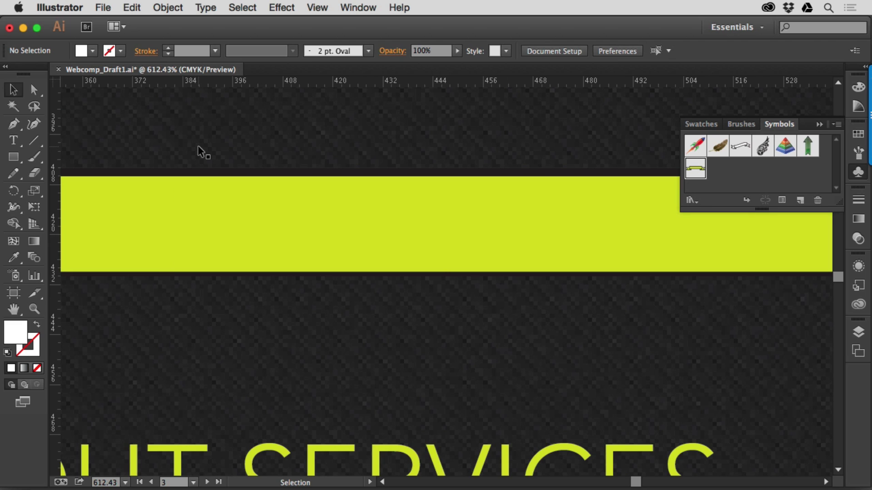
key(super+1)
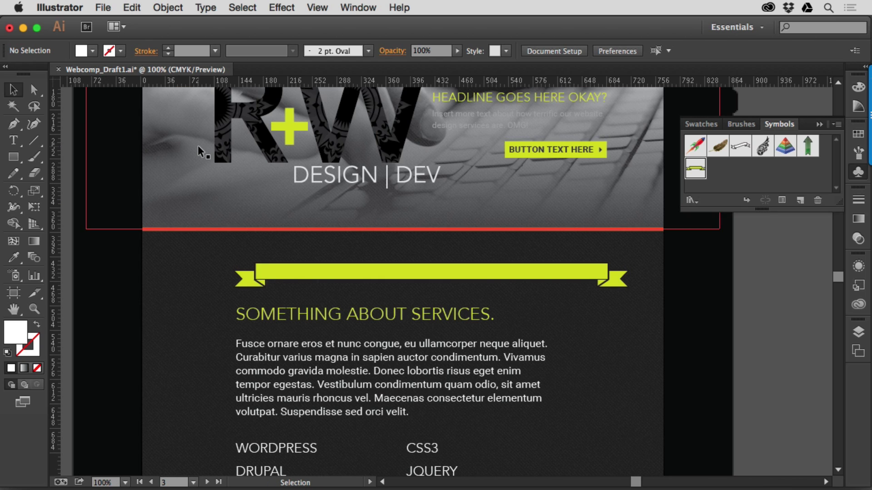
click(309, 278)
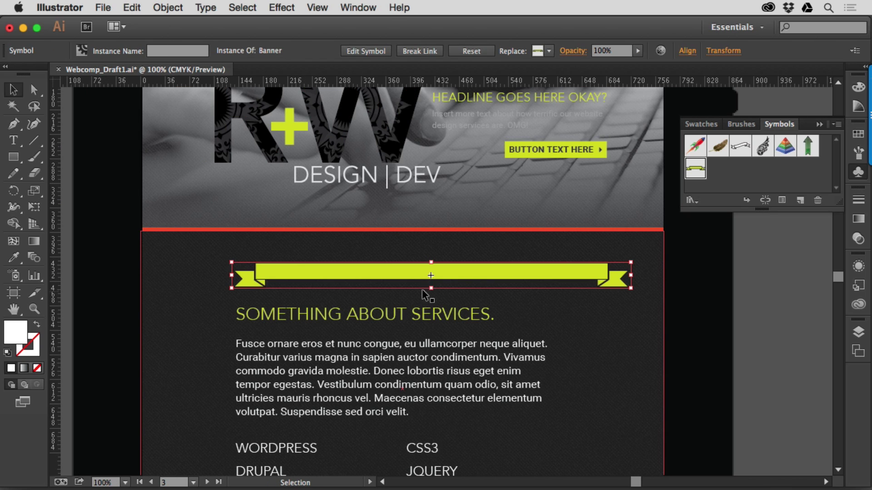
- Test and undo a vertical stretch, then widen the Banner across the column
drag(431, 290, 434, 349)
click(170, 293)
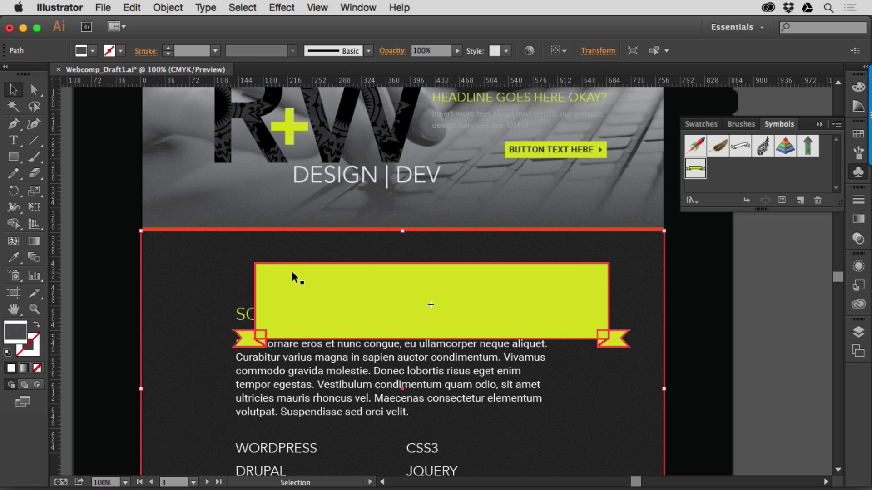
key(super+z)
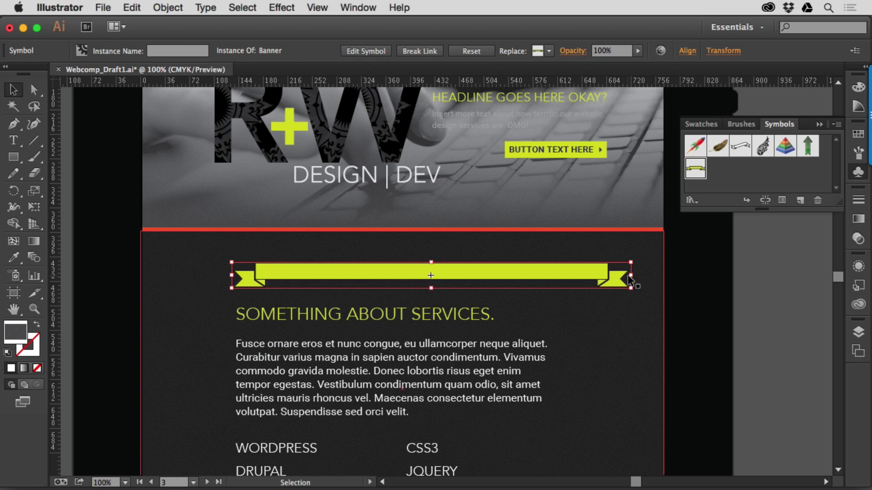
drag(631, 275, 361, 278)
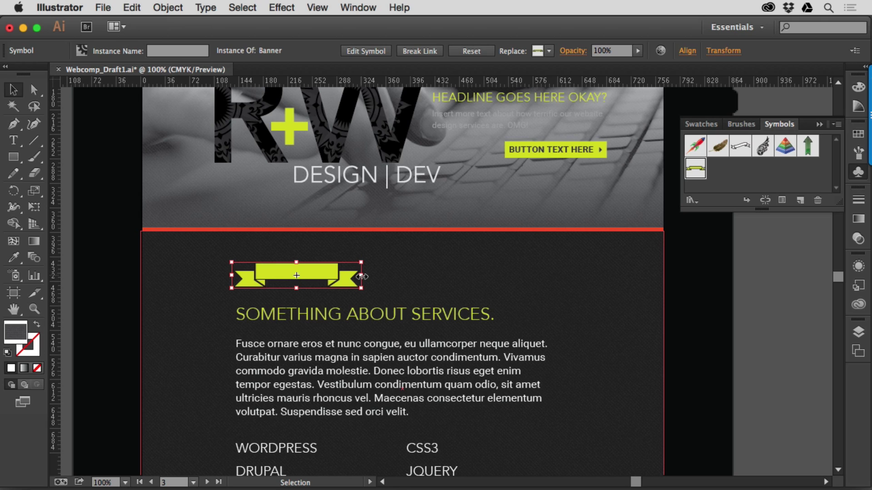
drag(362, 276, 578, 275)
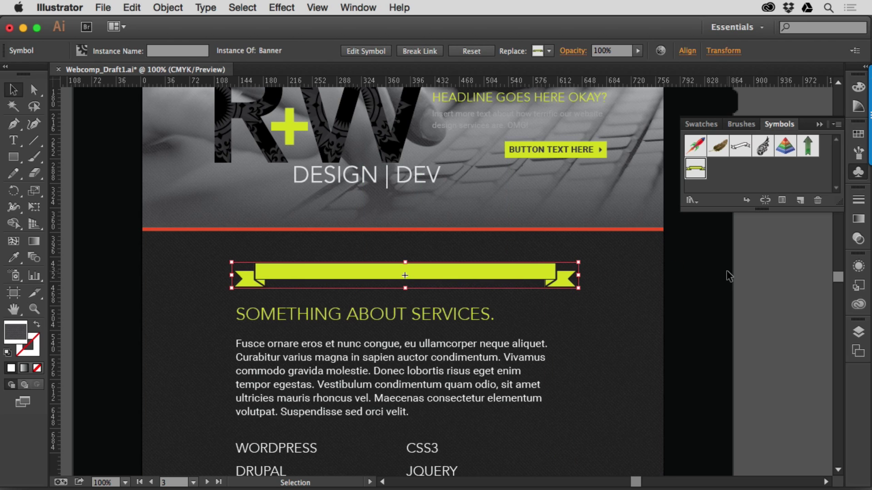